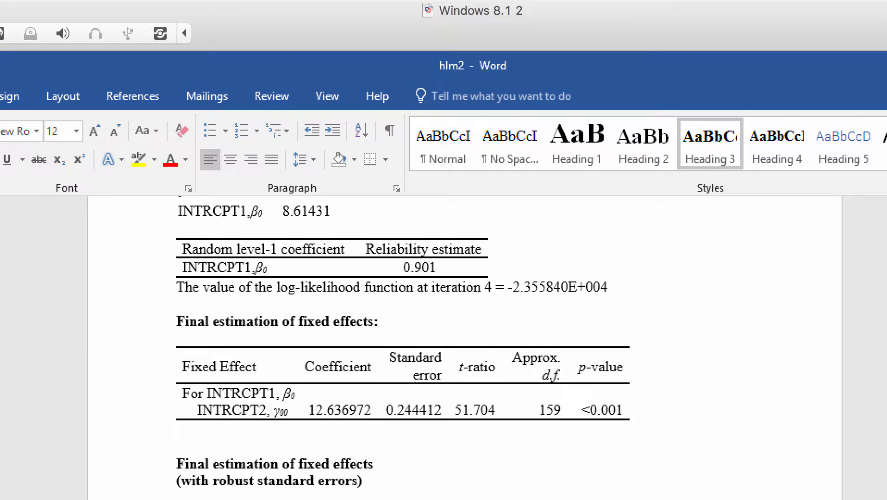
# Review the fixed effects tables, including robust standard errors, and the variance components in the unconditional model's output
pyautogui.scroll(-5, 403, 347)
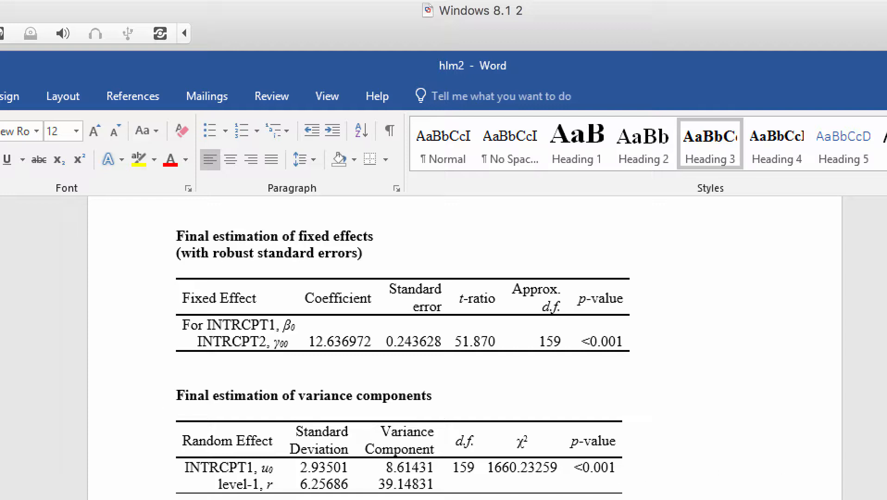
pyautogui.scroll(10, 403, 347)
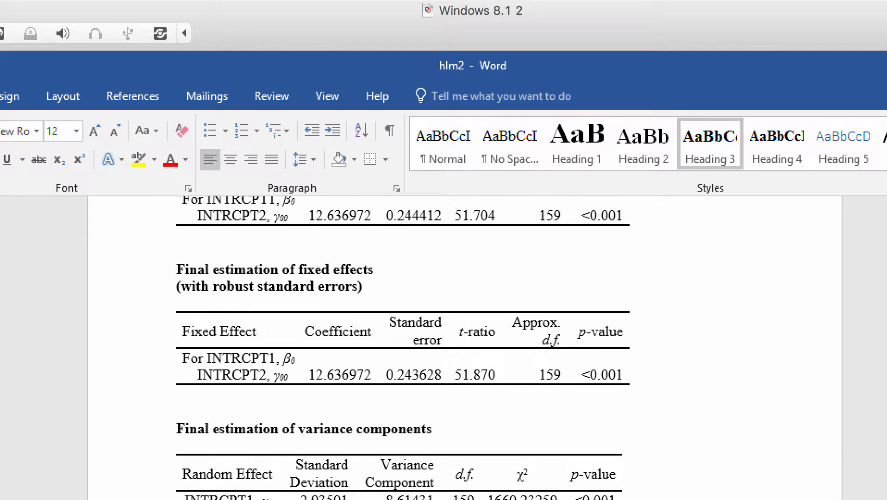
pyautogui.scroll(-3, 403, 347)
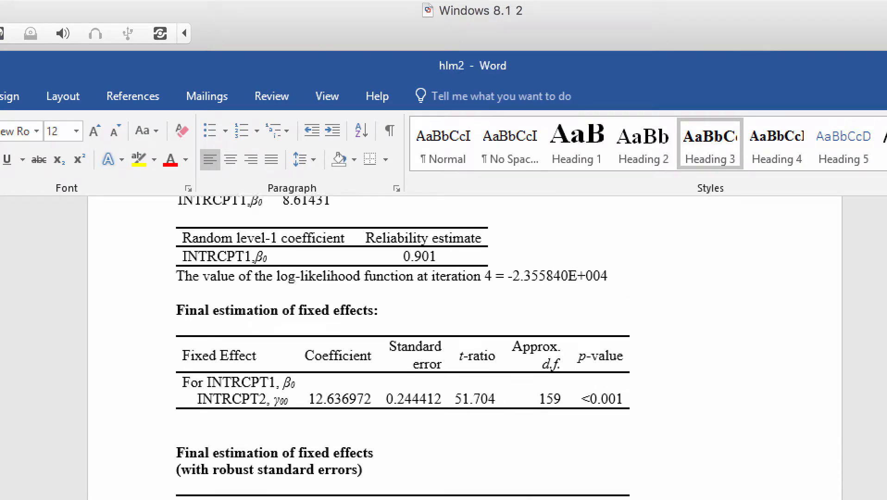
pyautogui.scroll(1, 403, 348)
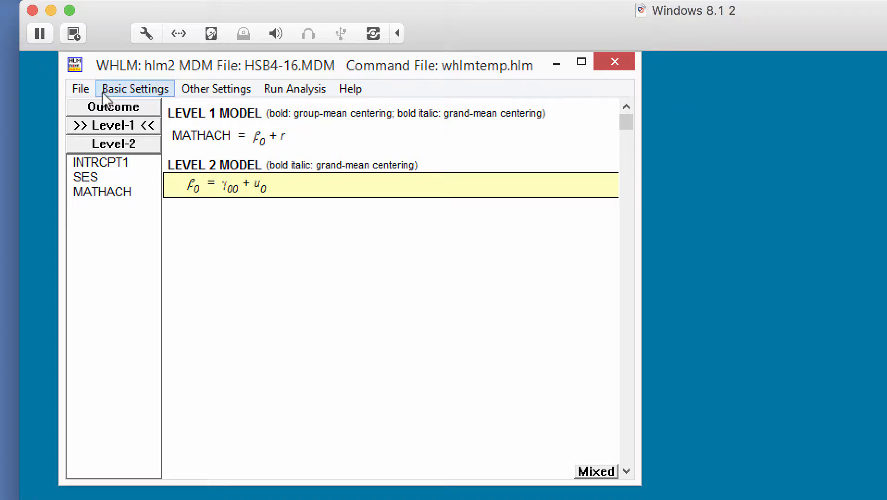
# Create a data scatter plot with SES on the X-axis and MATHACH on the Y-axis for the first ten groups
pyautogui.click(79, 91)
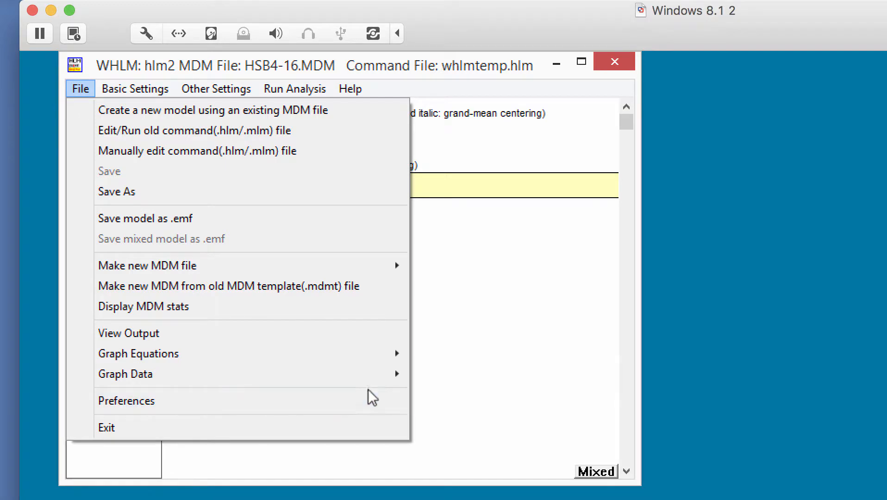
pyautogui.moveTo(399, 375)
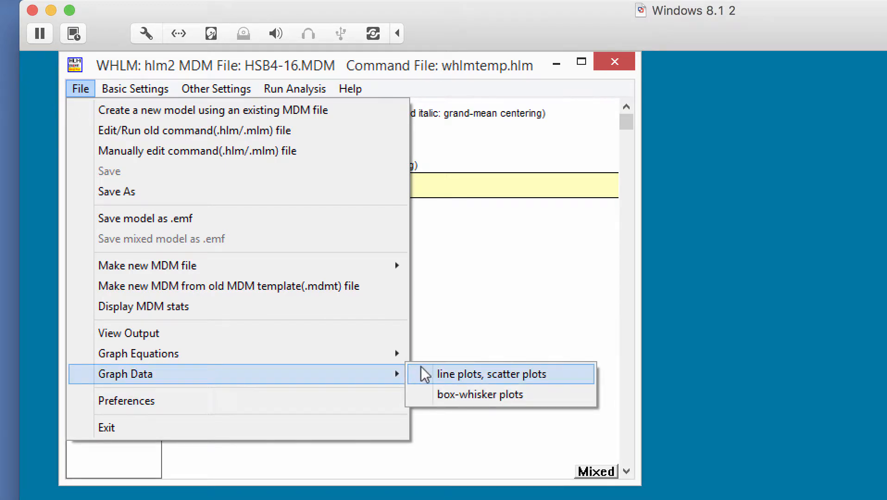
pyautogui.click(422, 370)
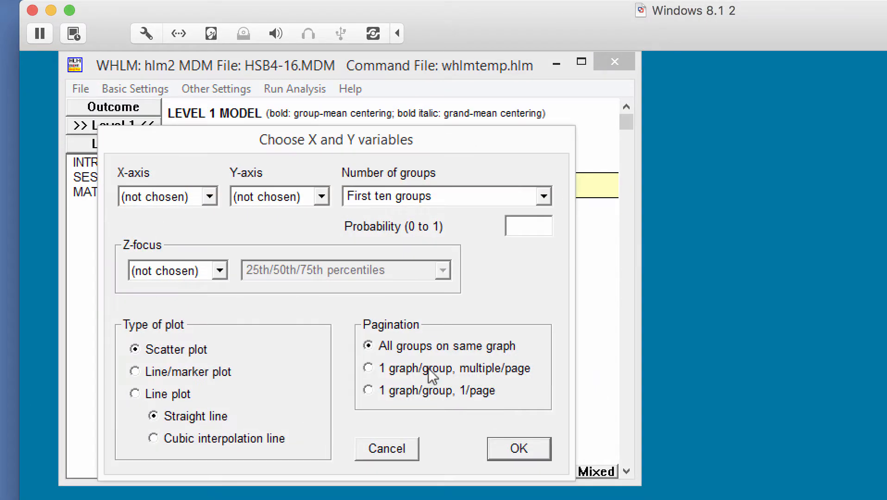
pyautogui.click(210, 197)
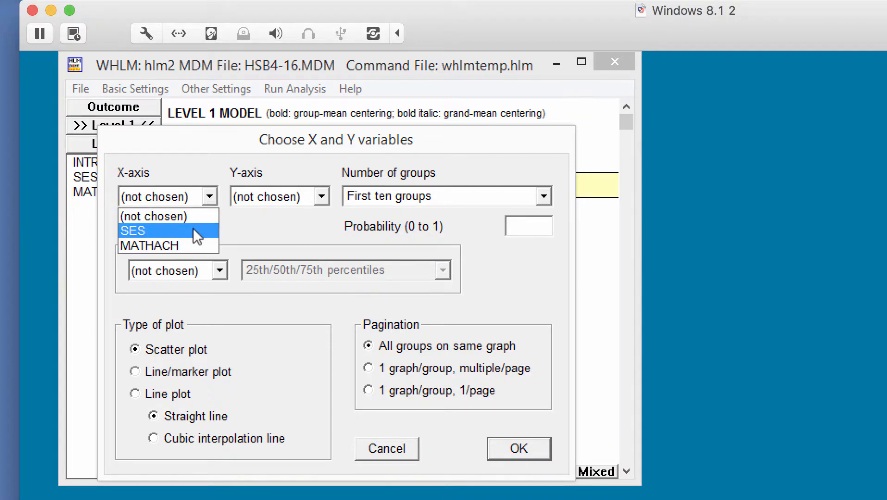
pyautogui.click(194, 229)
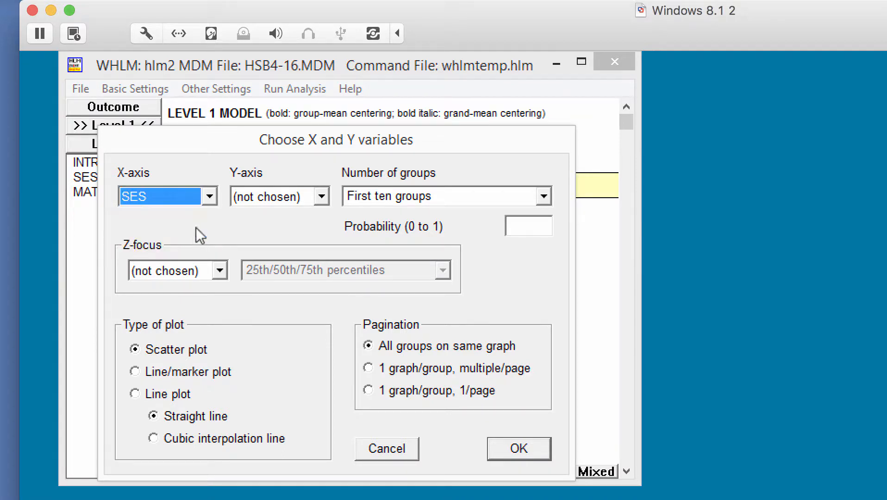
pyautogui.click(321, 201)
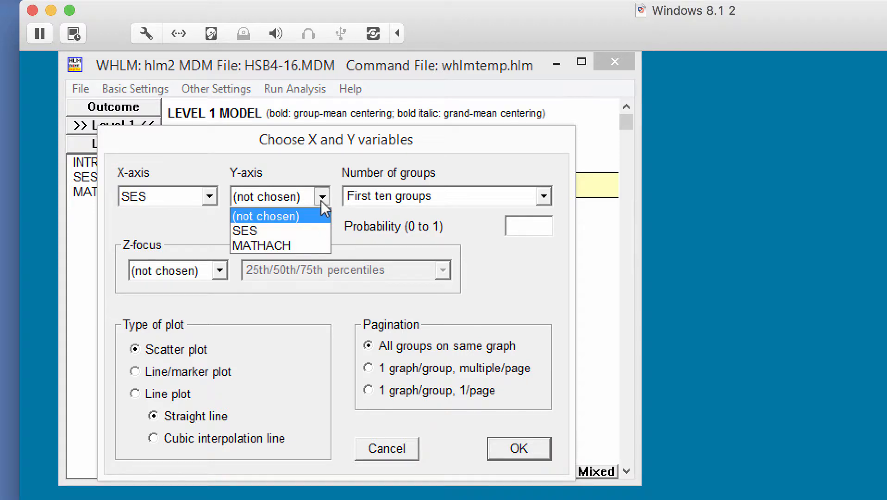
pyautogui.click(298, 246)
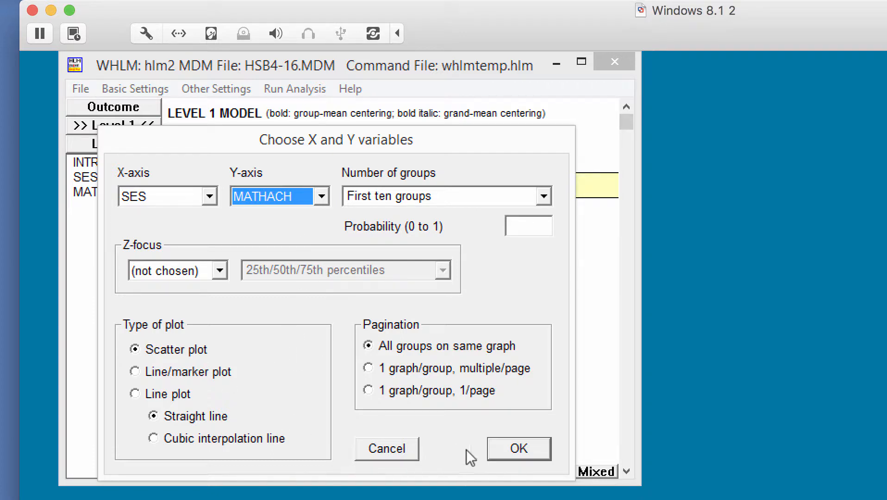
pyautogui.click(511, 447)
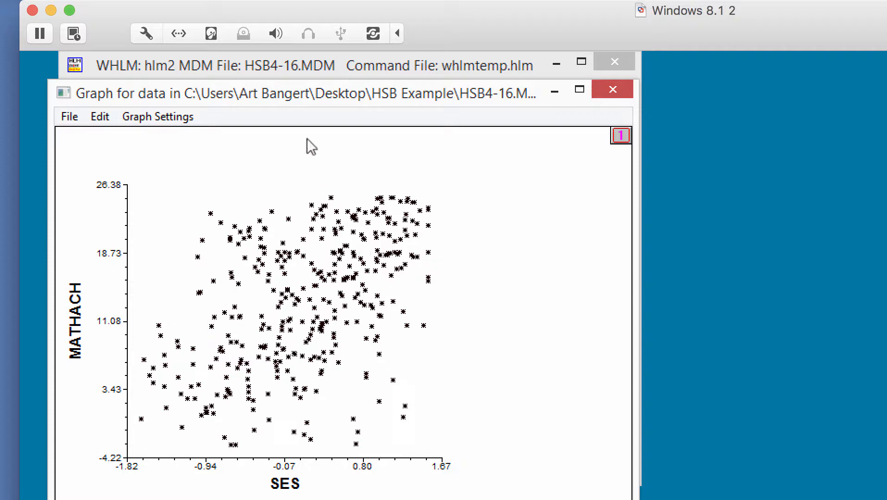
# Set the scatter plot's Z-focus to SECTOR and redraw the graph
pyautogui.click(147, 116)
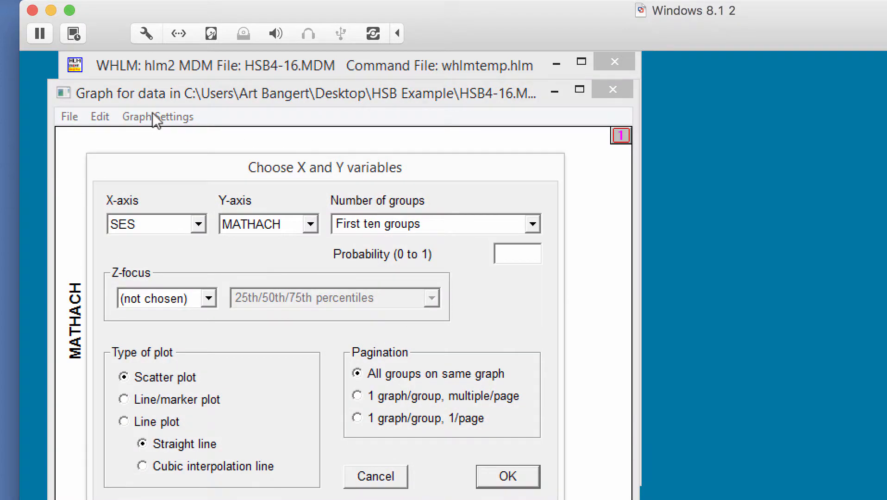
pyautogui.click(208, 298)
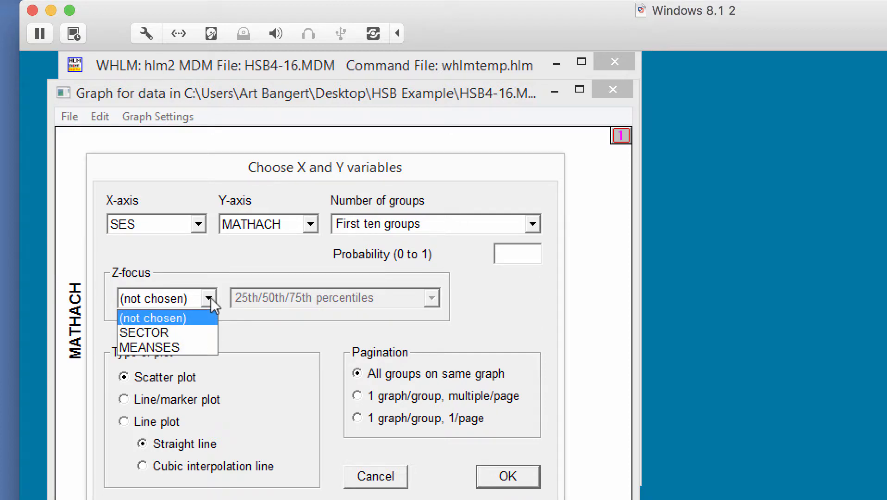
pyautogui.click(189, 333)
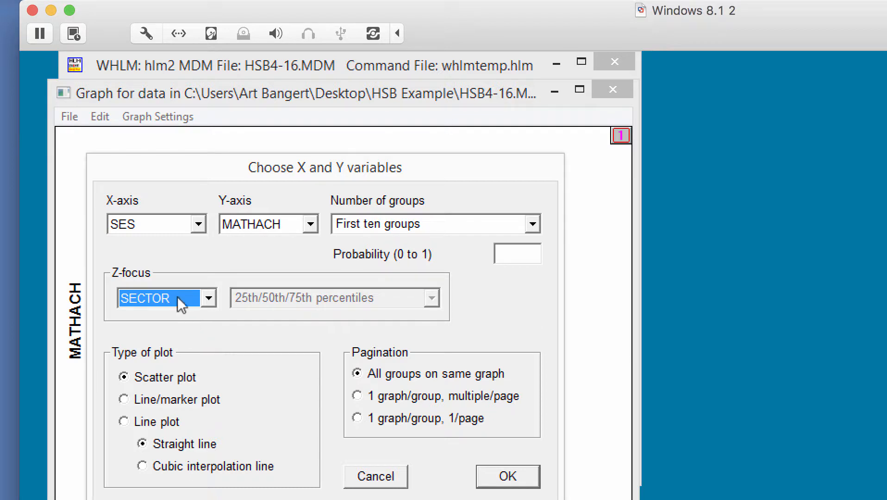
pyautogui.click(506, 469)
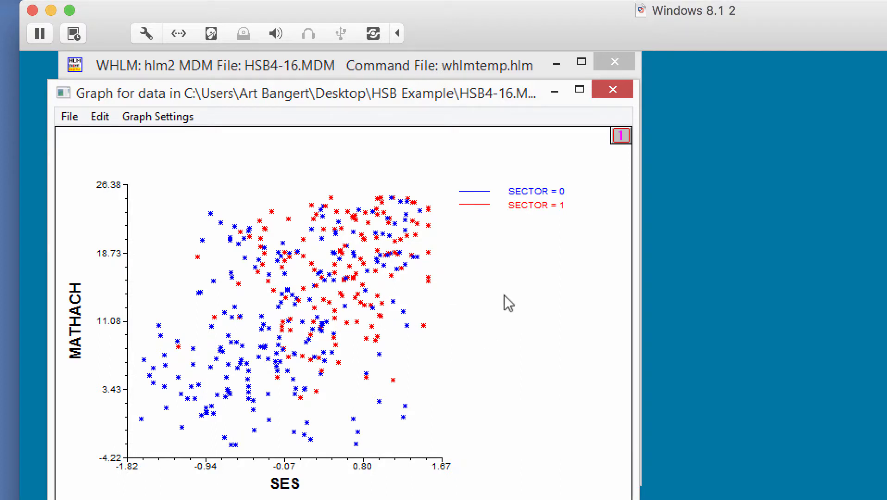
# Change the scatter plot's pagination to 1 graph/group, multiple/page, and widen the graph window
pyautogui.click(612, 91)
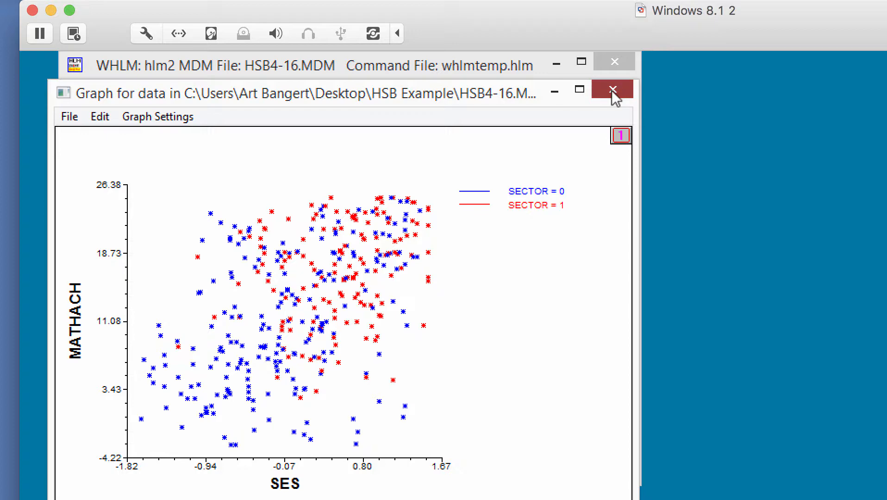
pyautogui.click(165, 121)
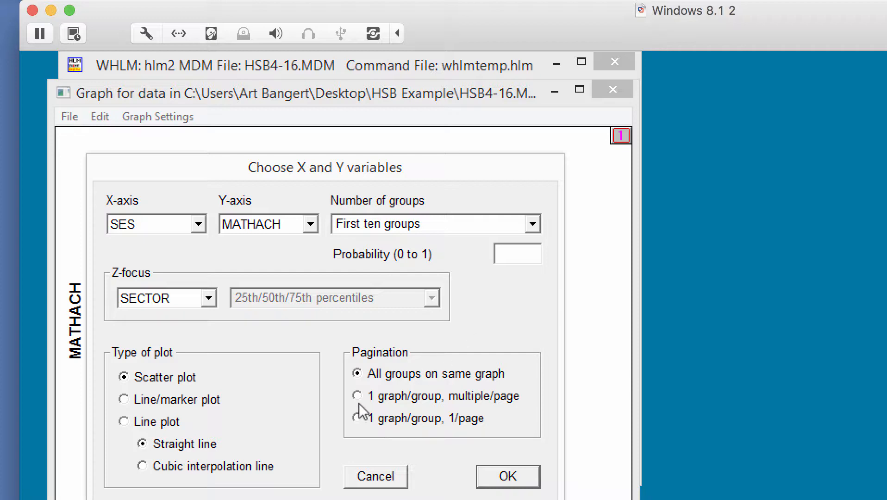
pyautogui.click(493, 472)
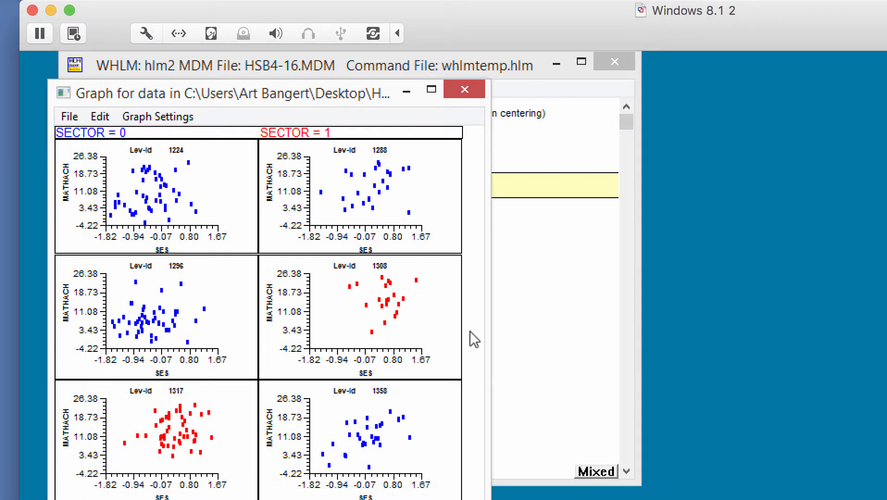
pyautogui.moveTo(488, 337); pyautogui.dragTo(551, 343)
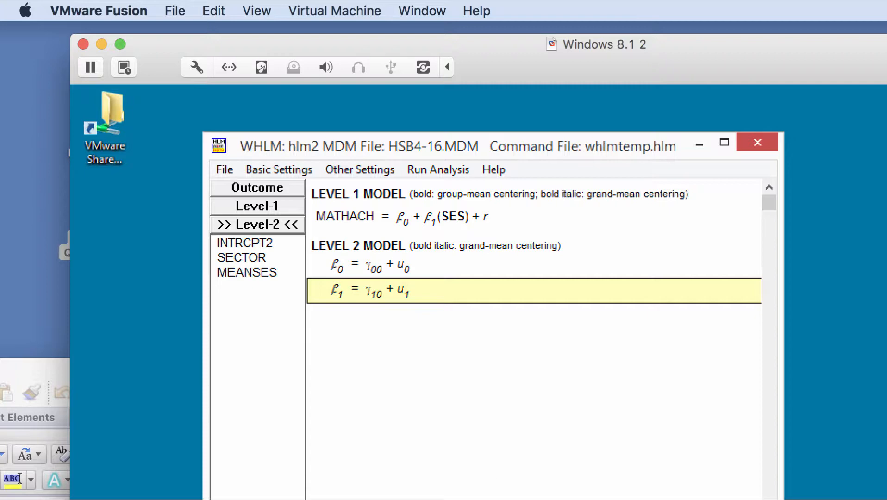
# Switch to the hlm2 output in Word and examine the SES model's fixed effects, variance components and model specification
pyautogui.hotkey('alt', 'Tab')
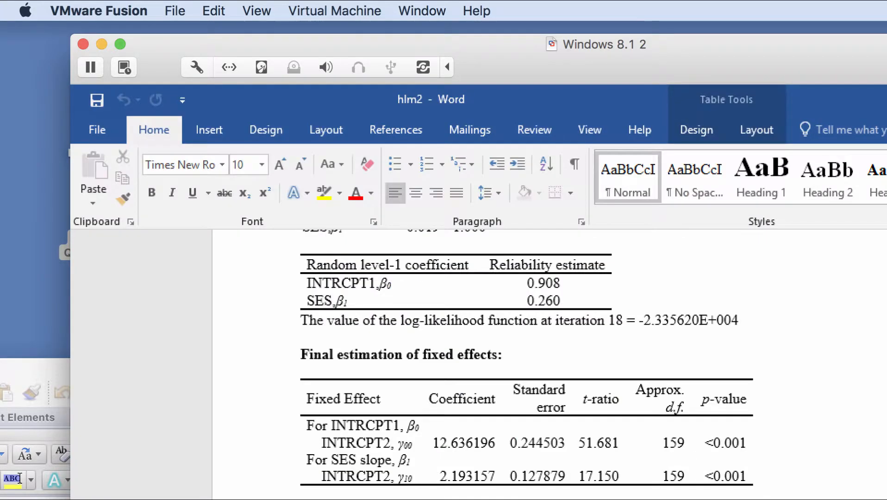
pyautogui.scroll(-3, 675, 421)
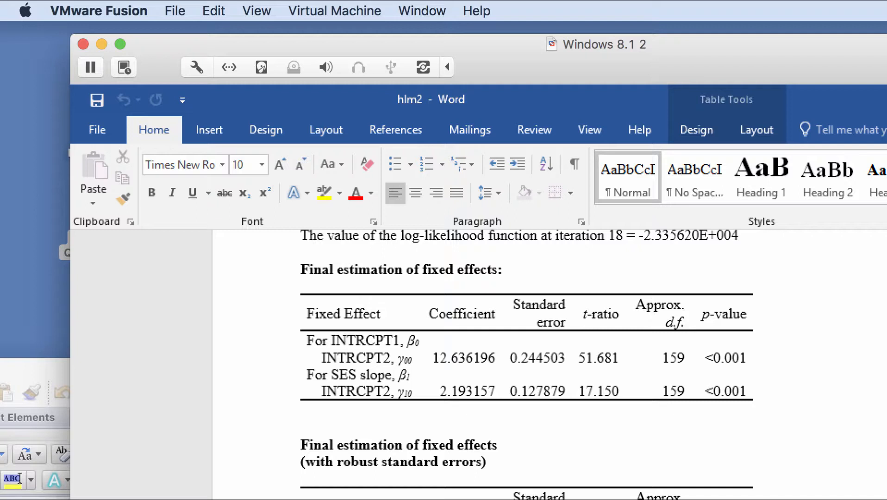
pyautogui.scroll(1, 527, 361)
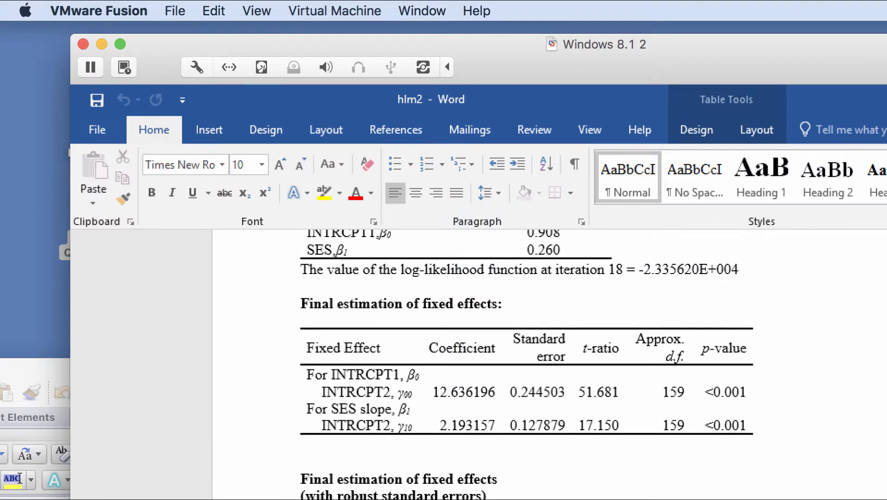
pyautogui.scroll(1, 528, 361)
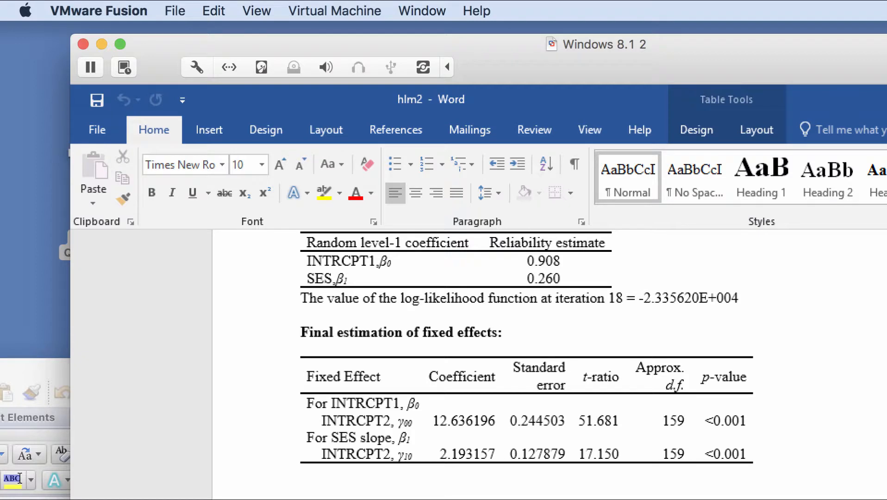
pyautogui.scroll(-10, 527, 366)
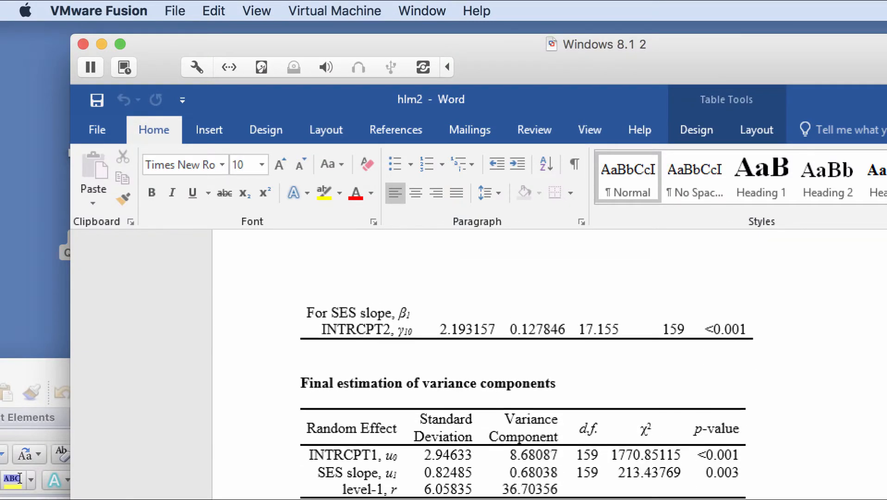
pyautogui.scroll(-3, 417, 460)
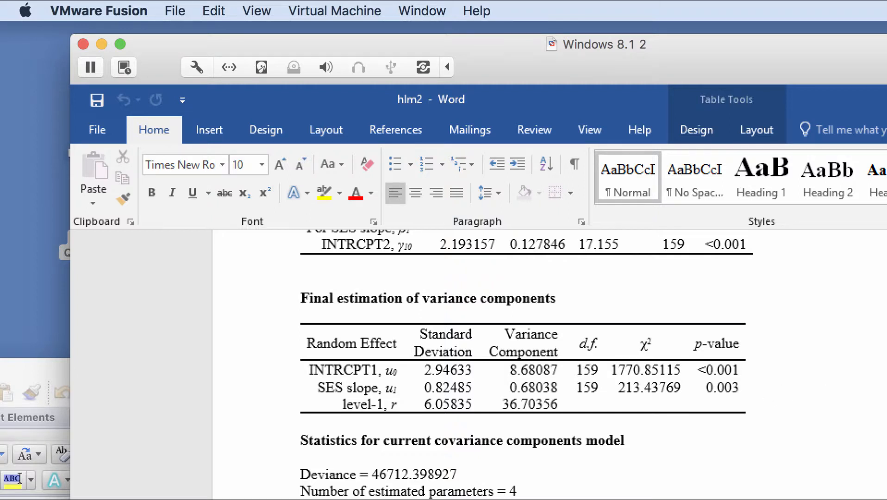
pyautogui.scroll(10, 550, 364)
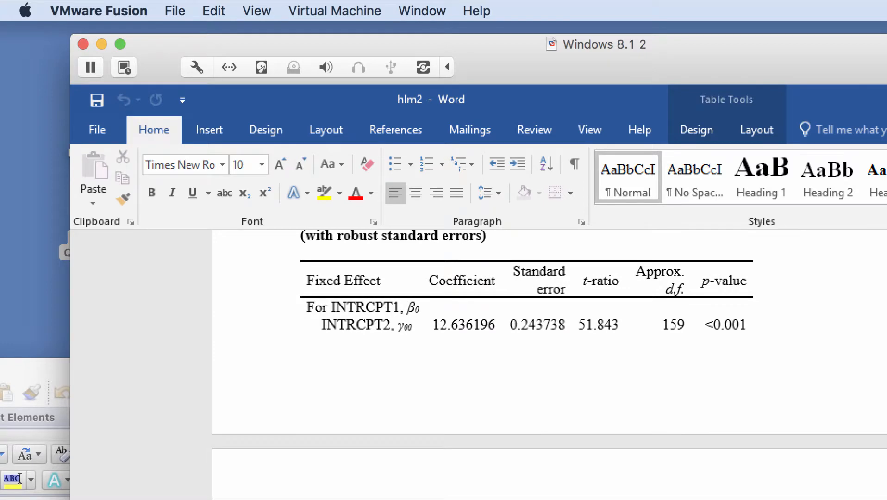
pyautogui.scroll(15, 550, 365)
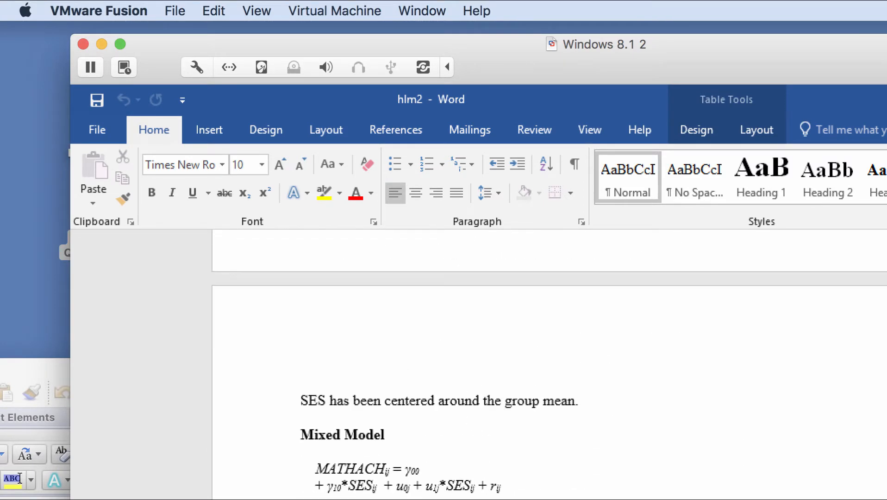
pyautogui.scroll(3, 550, 382)
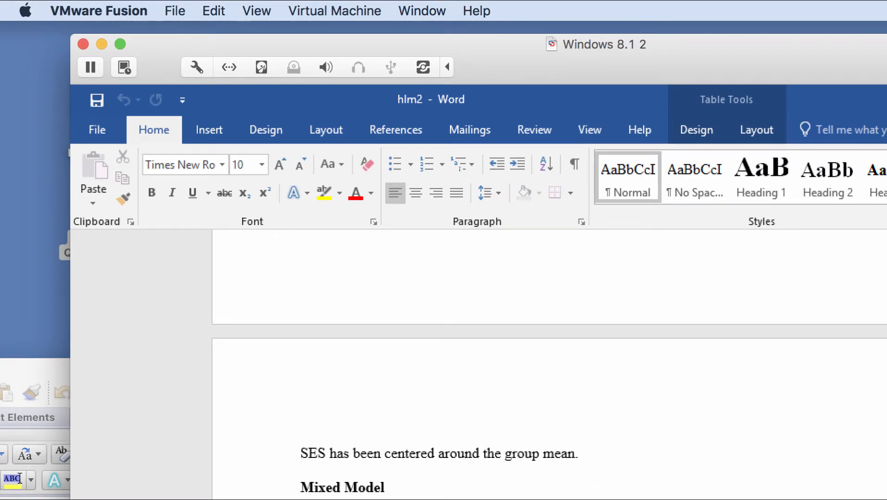
# Return to WHLM, open the model graph specification and choose SES as the level-1 X focus variable
pyautogui.click(886, 99)
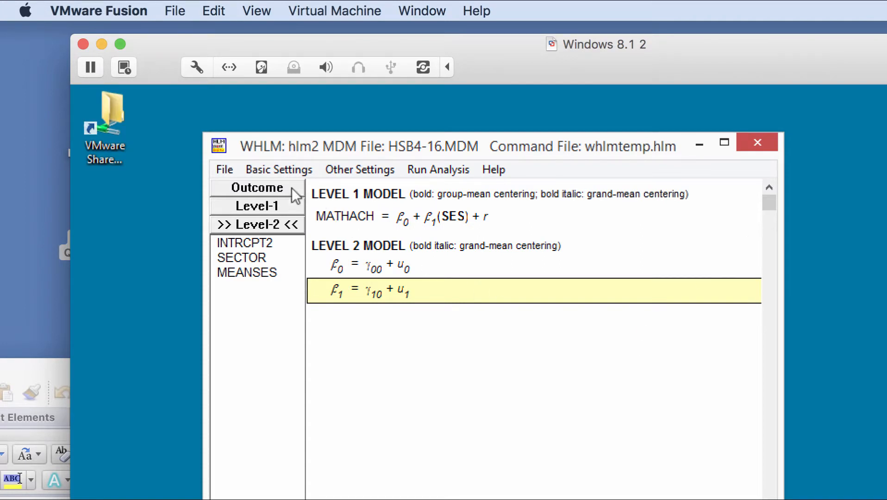
pyautogui.click(232, 170)
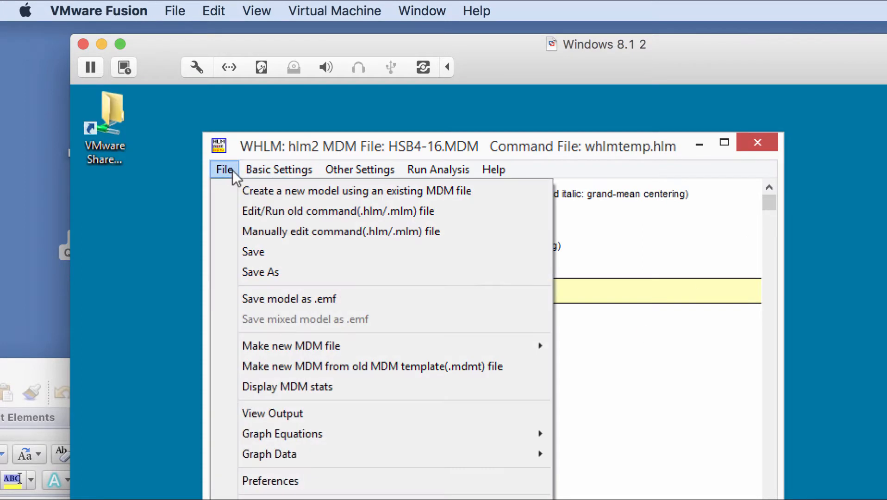
pyautogui.moveTo(278, 427)
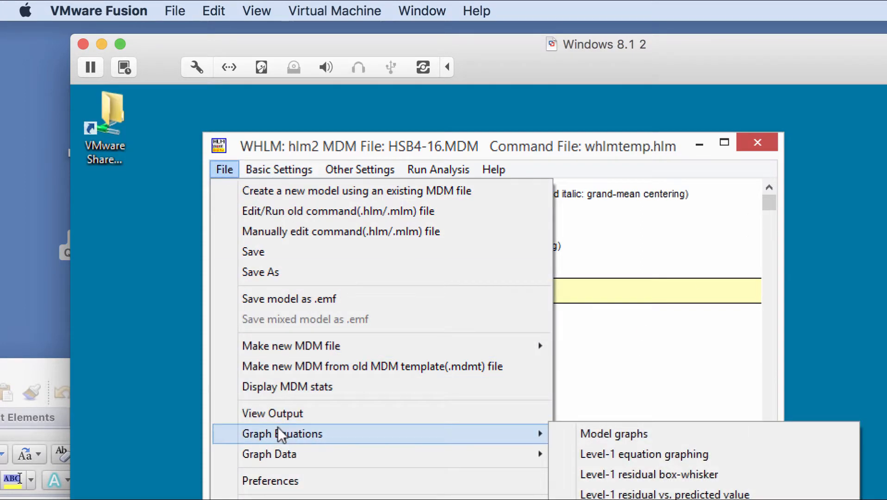
pyautogui.click(582, 438)
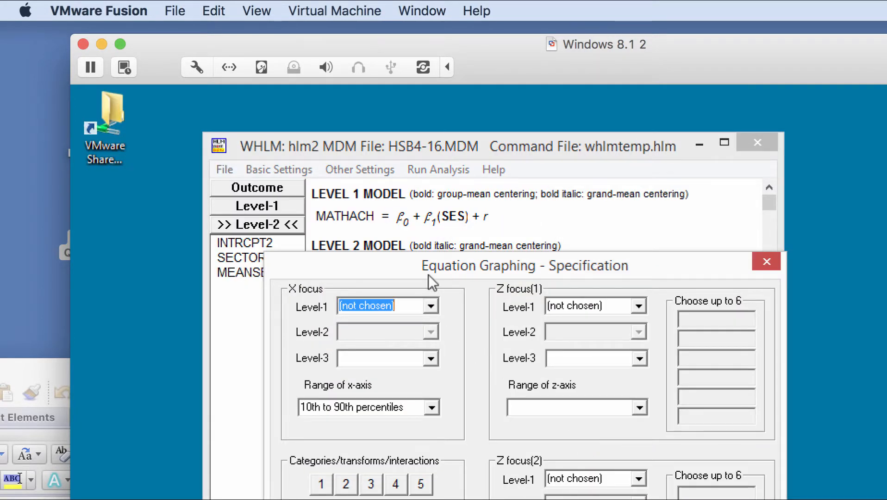
pyautogui.moveTo(428, 274); pyautogui.dragTo(427, 227)
pyautogui.click(428, 258)
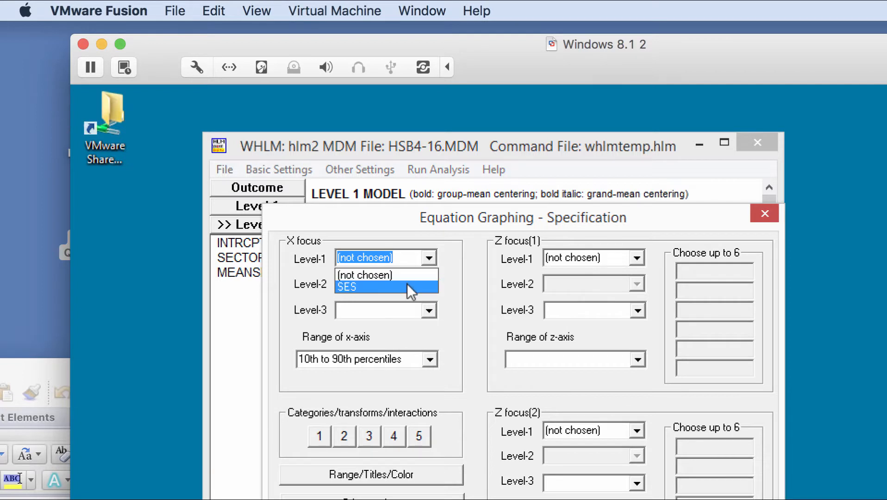
pyautogui.click(407, 285)
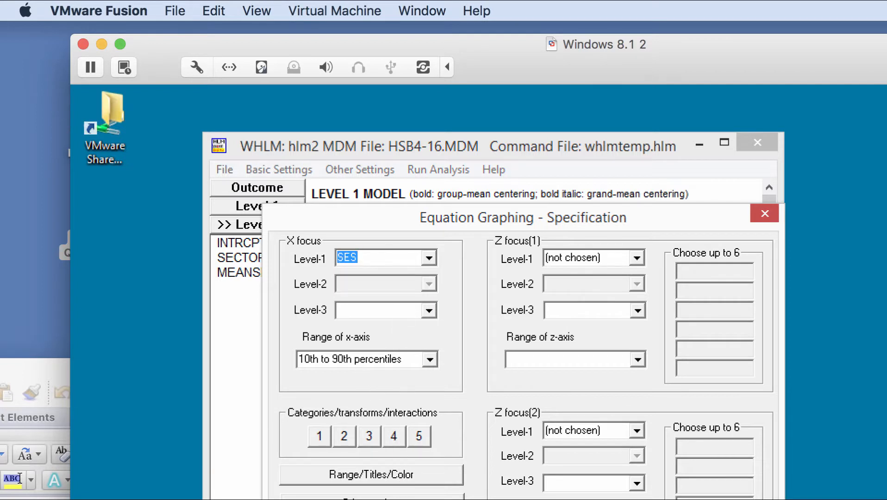
# Draw the model graph of MATHACH on SES with the x-axis range set to Entire range, view it and close it
pyautogui.click(430, 359)
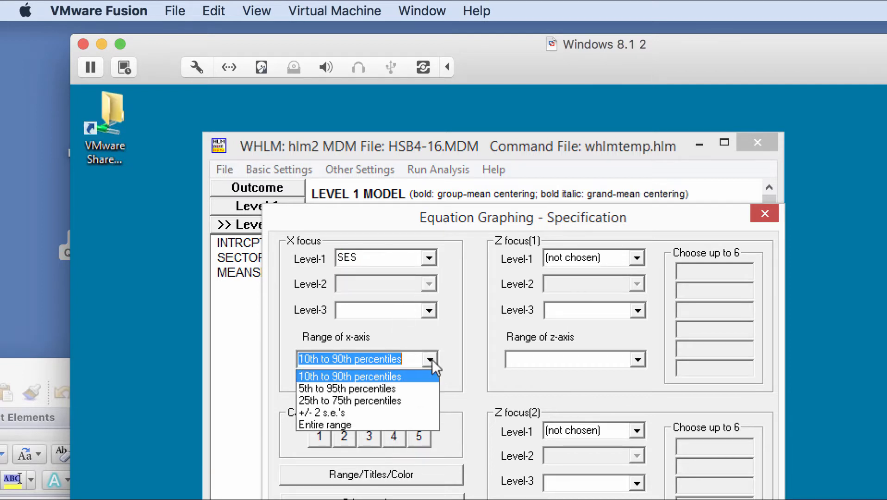
pyautogui.click(395, 423)
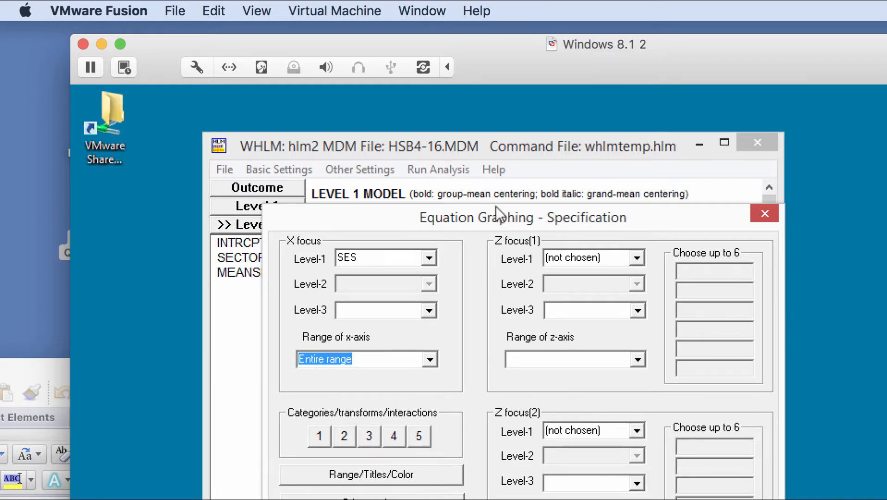
pyautogui.moveTo(487, 216); pyautogui.dragTo(454, 136)
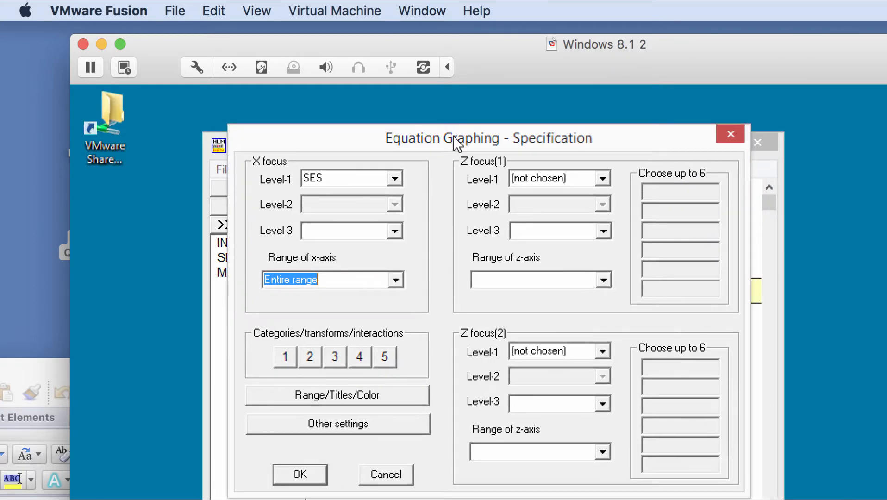
pyautogui.click(310, 470)
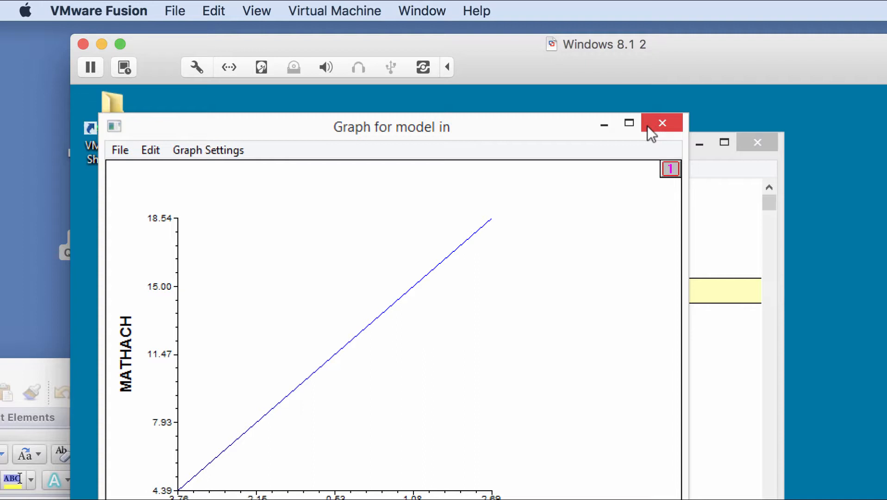
pyautogui.moveTo(556, 125); pyautogui.dragTo(572, 113)
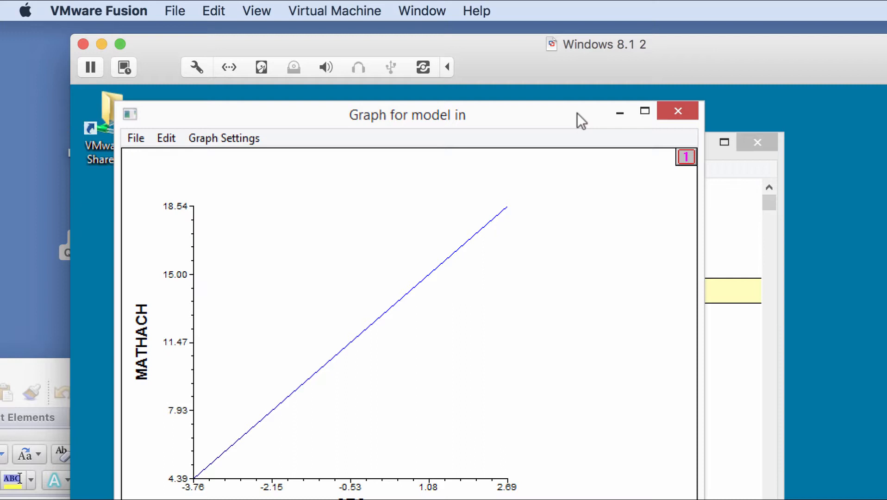
pyautogui.click(679, 112)
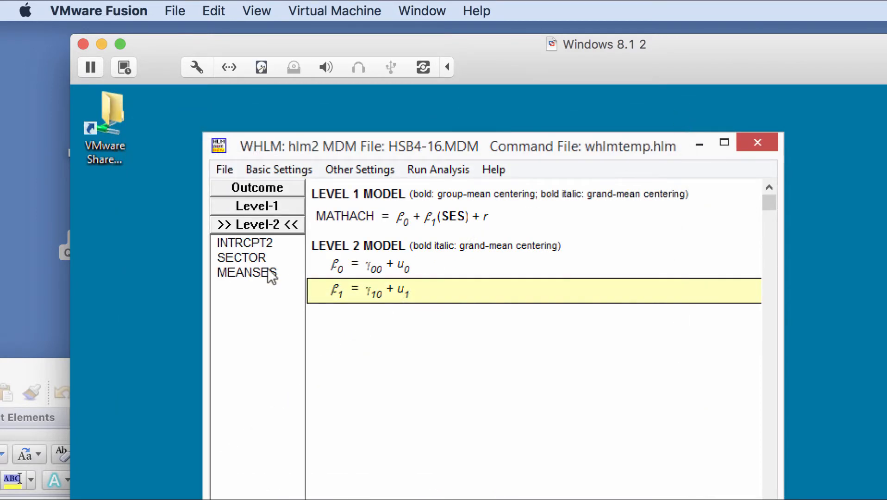
# Open the level-1 equation graphing specification and choose SES as the level-1 X focus
pyautogui.click(224, 169)
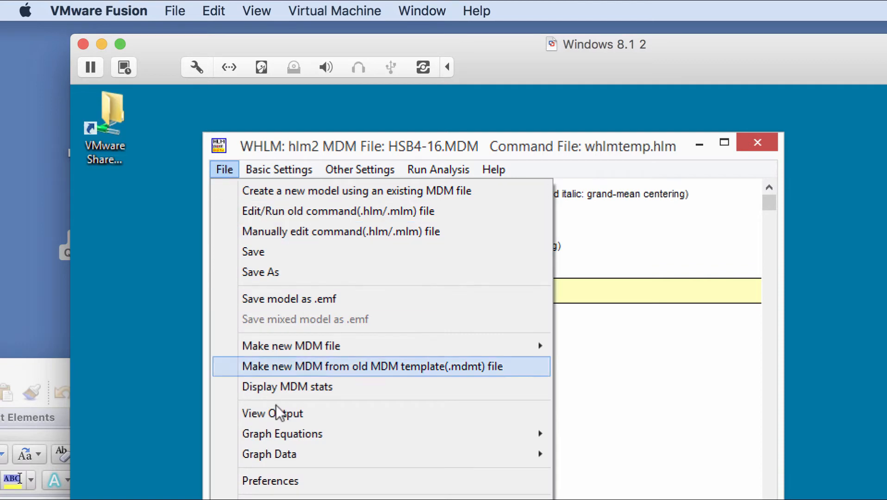
pyautogui.moveTo(383, 436)
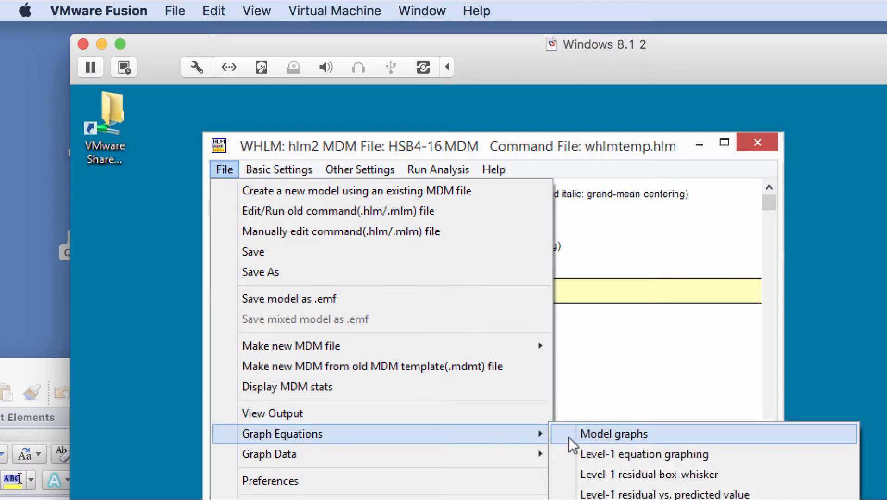
pyautogui.click(577, 452)
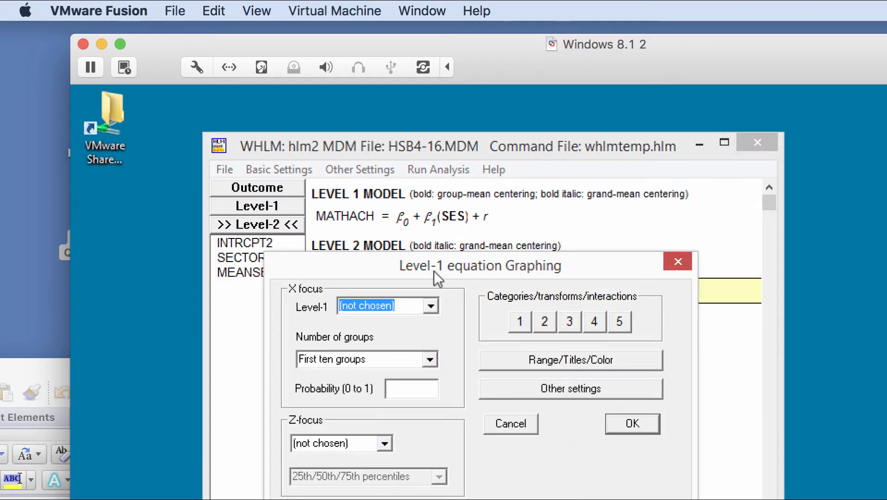
pyautogui.moveTo(434, 271); pyautogui.dragTo(420, 225)
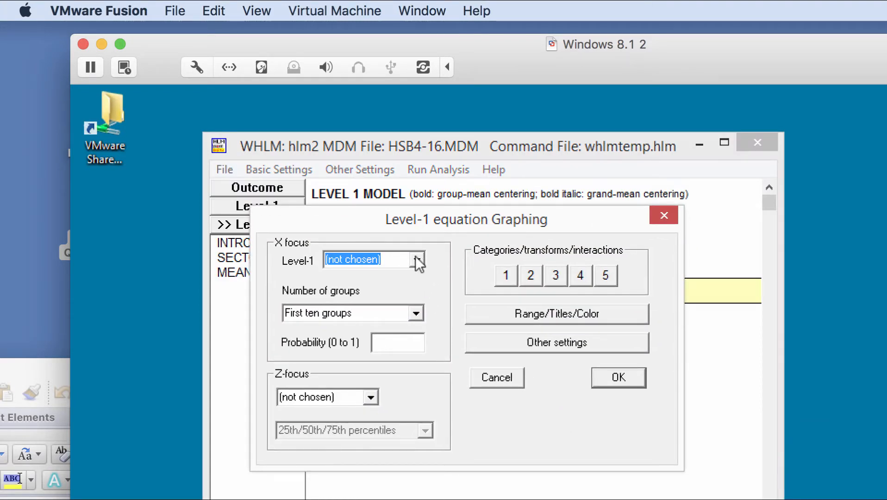
pyautogui.click(415, 256)
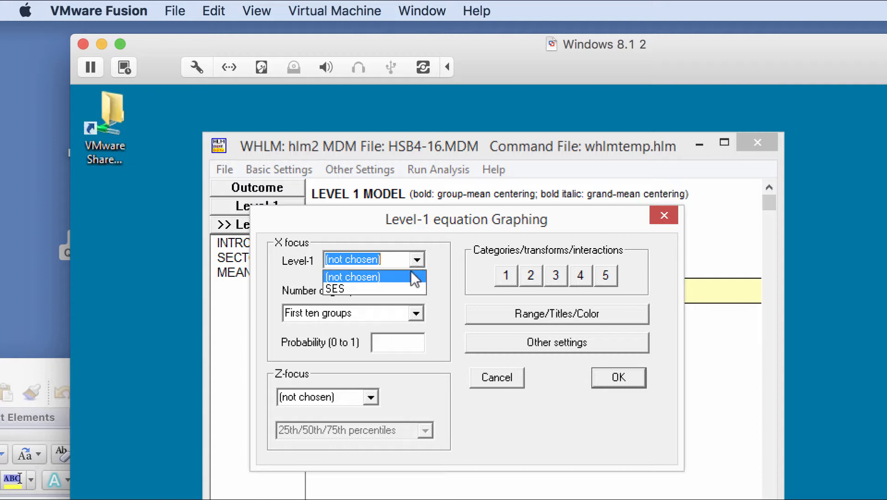
pyautogui.click(404, 289)
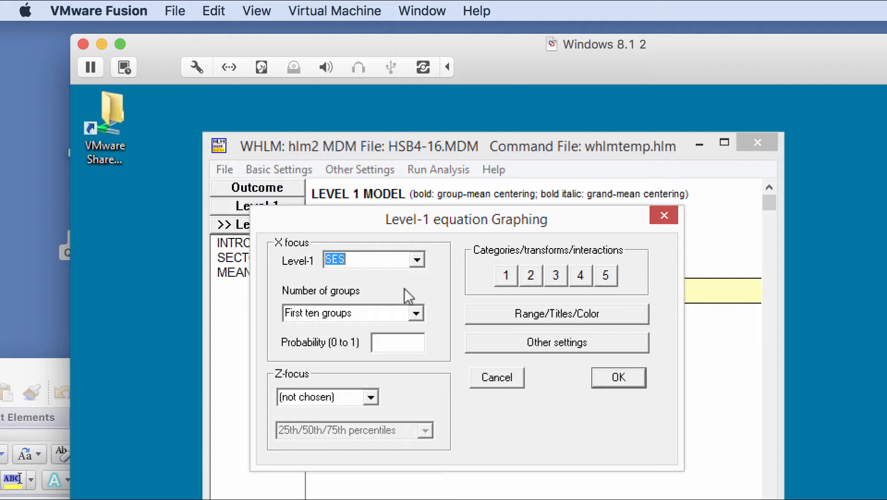
# Set the number of groups to All groups (n = 160) and draw the level-1 equation graph
pyautogui.click(416, 313)
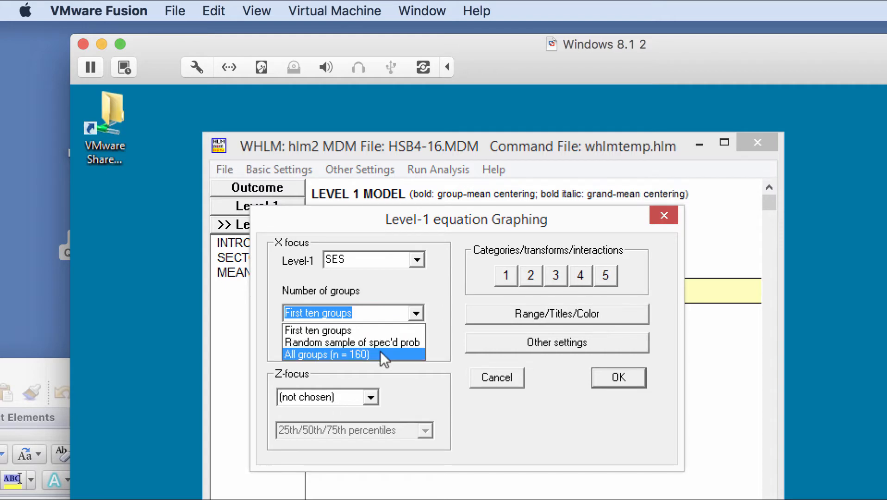
pyautogui.click(382, 352)
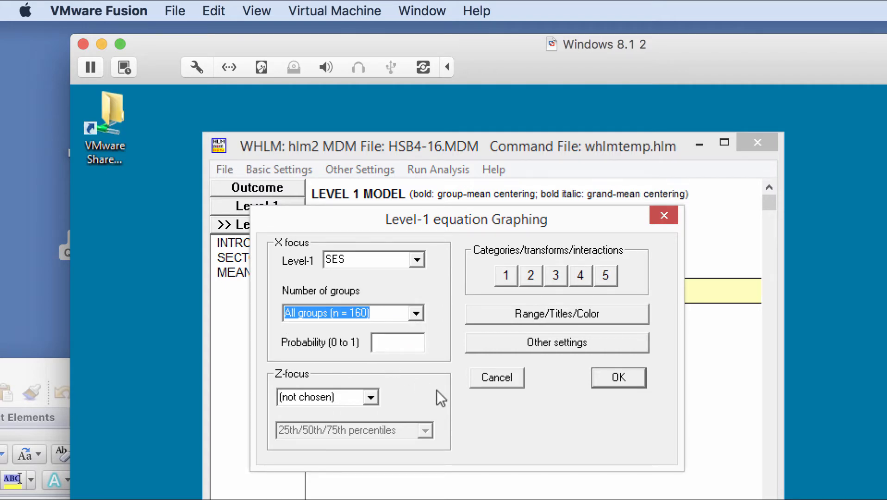
pyautogui.click(618, 377)
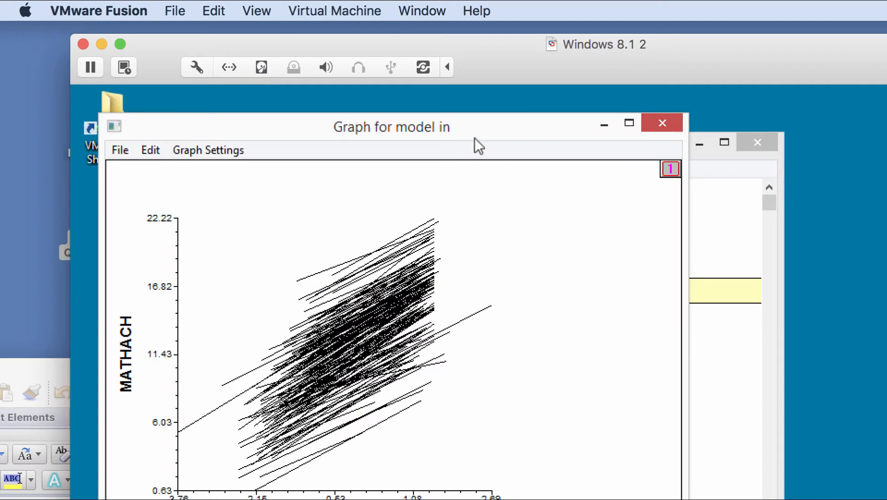
pyautogui.moveTo(475, 138); pyautogui.dragTo(539, 115)
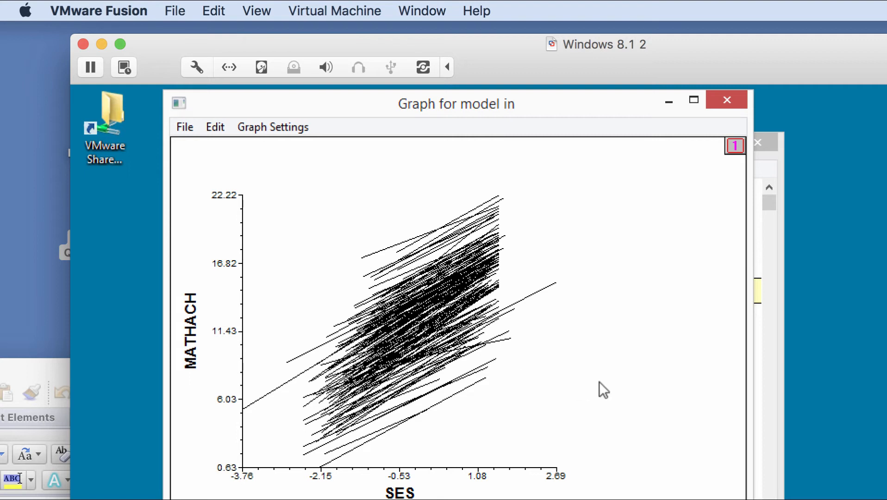
# Set the Z-focus of the level-1 equation graph to SECTOR and redraw it
pyautogui.click(267, 131)
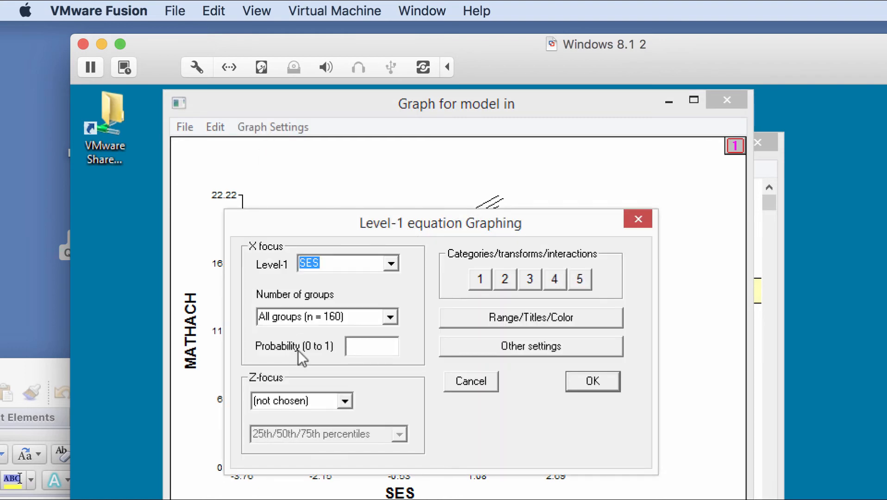
pyautogui.click(344, 402)
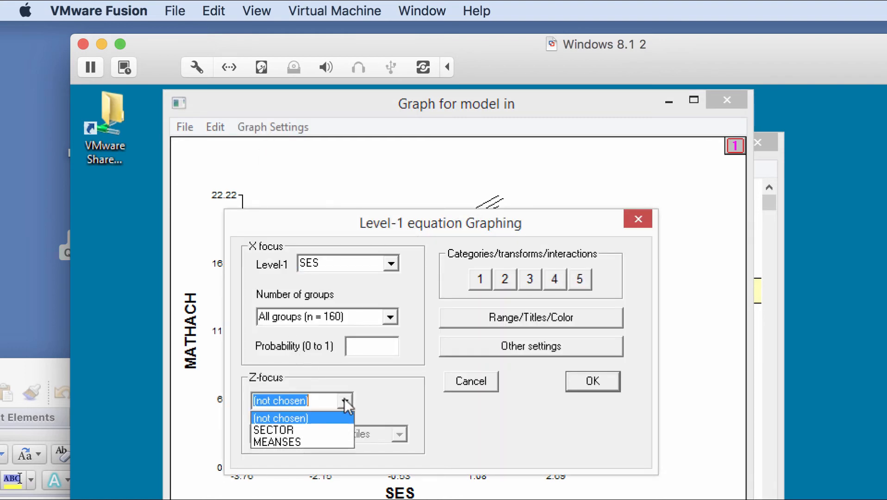
pyautogui.click(313, 430)
pyautogui.click(590, 381)
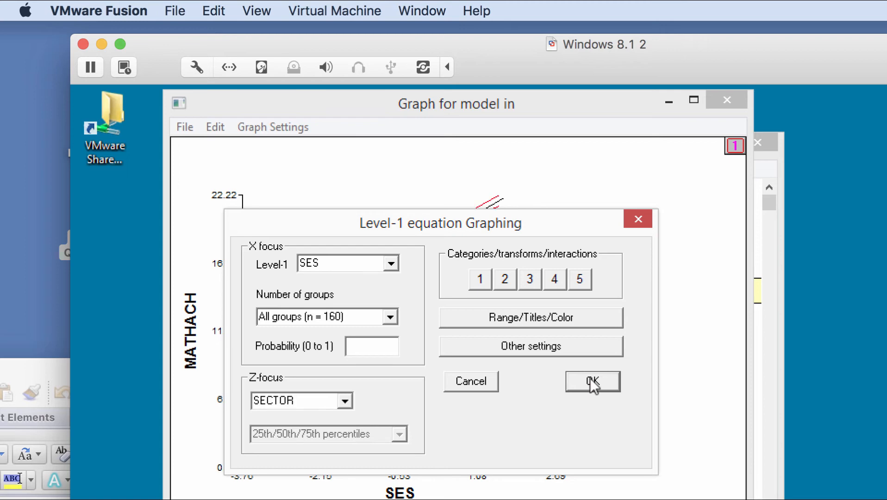